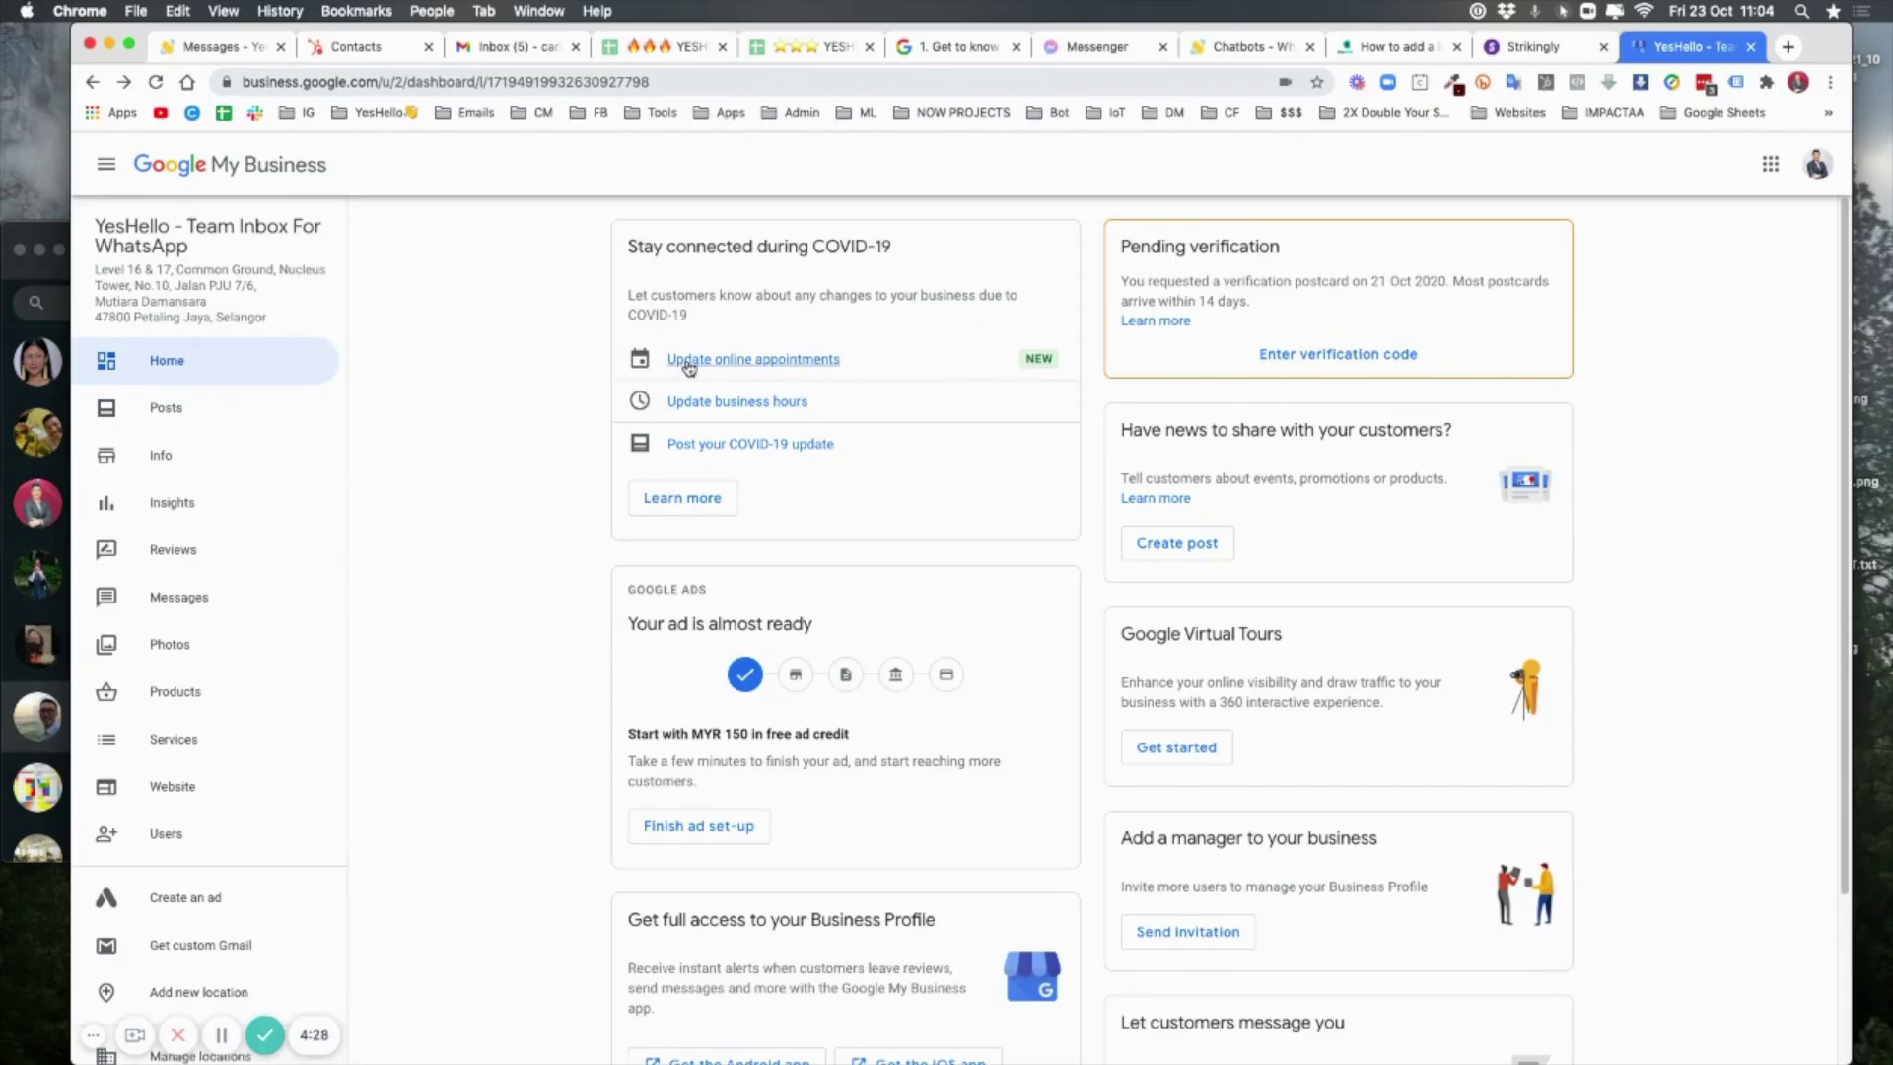
left_click(747, 366)
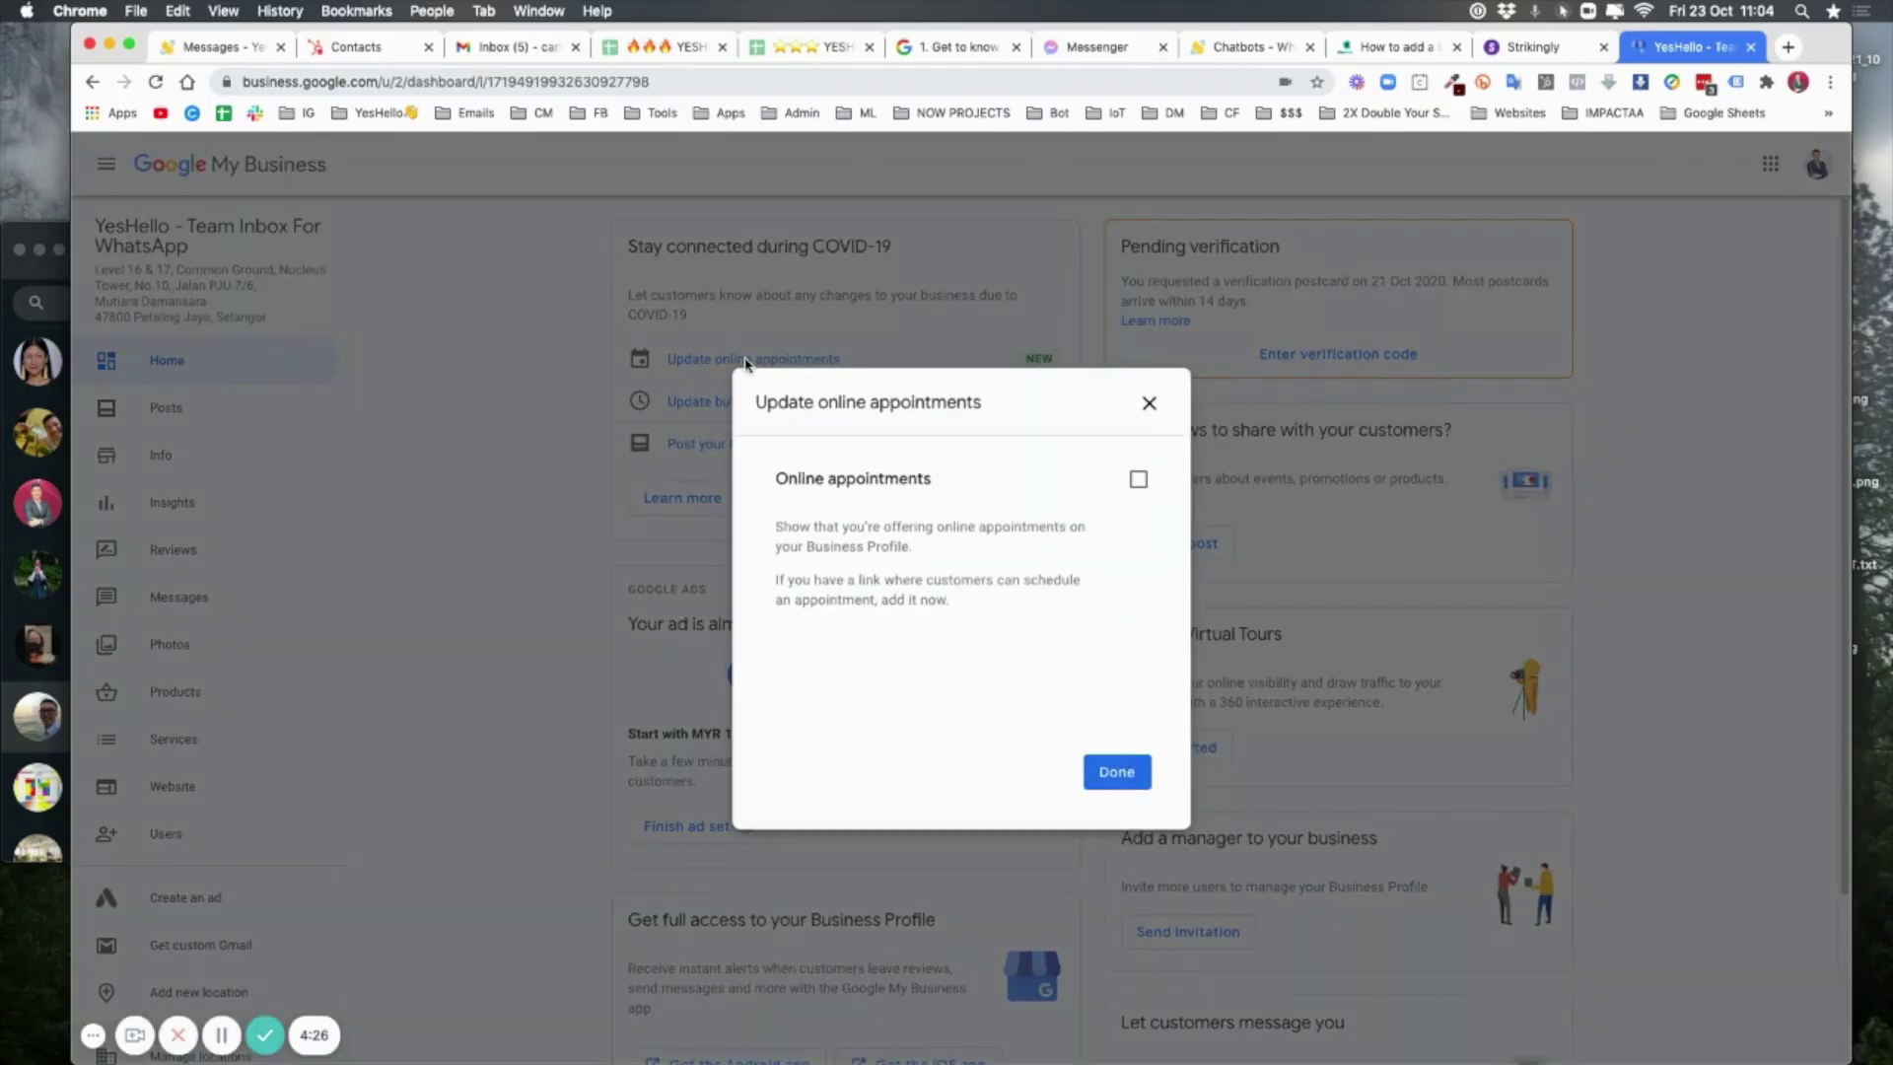
left_click(1138, 479)
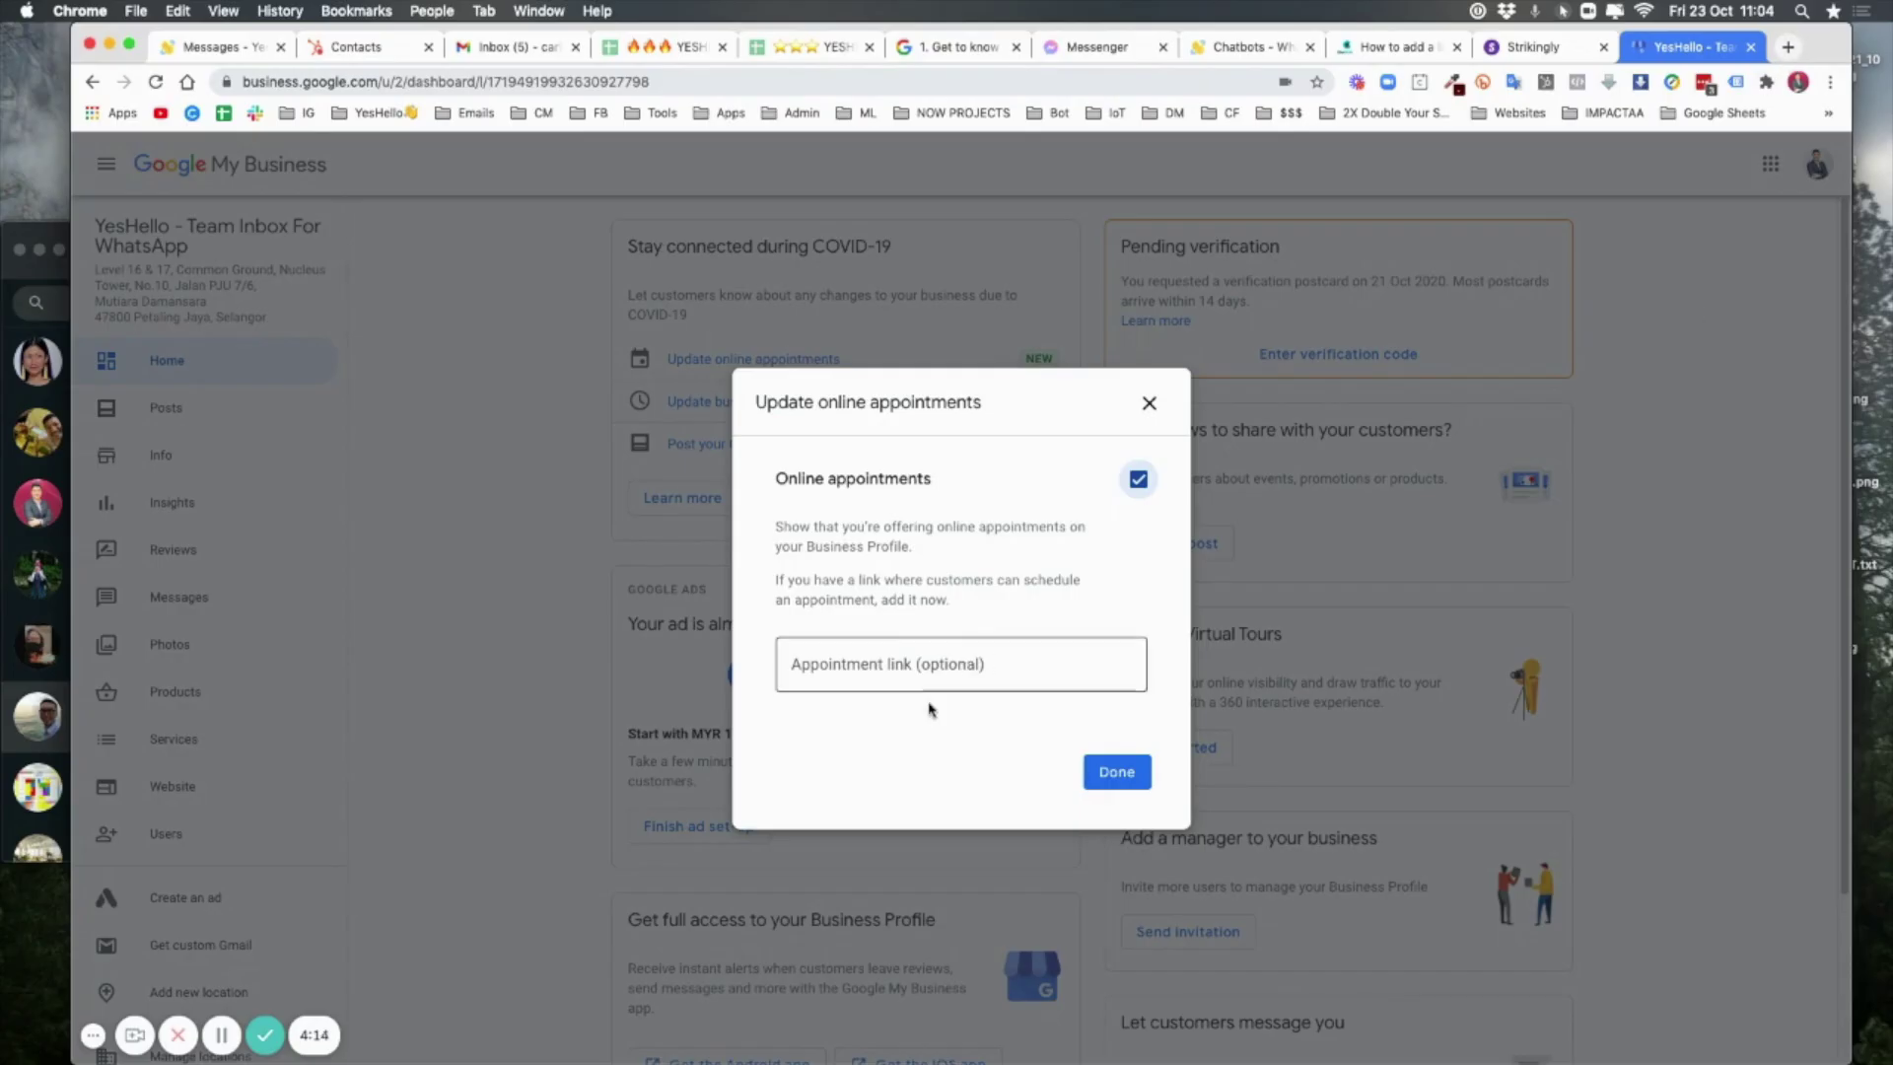
left_click(900, 672)
type("www.")
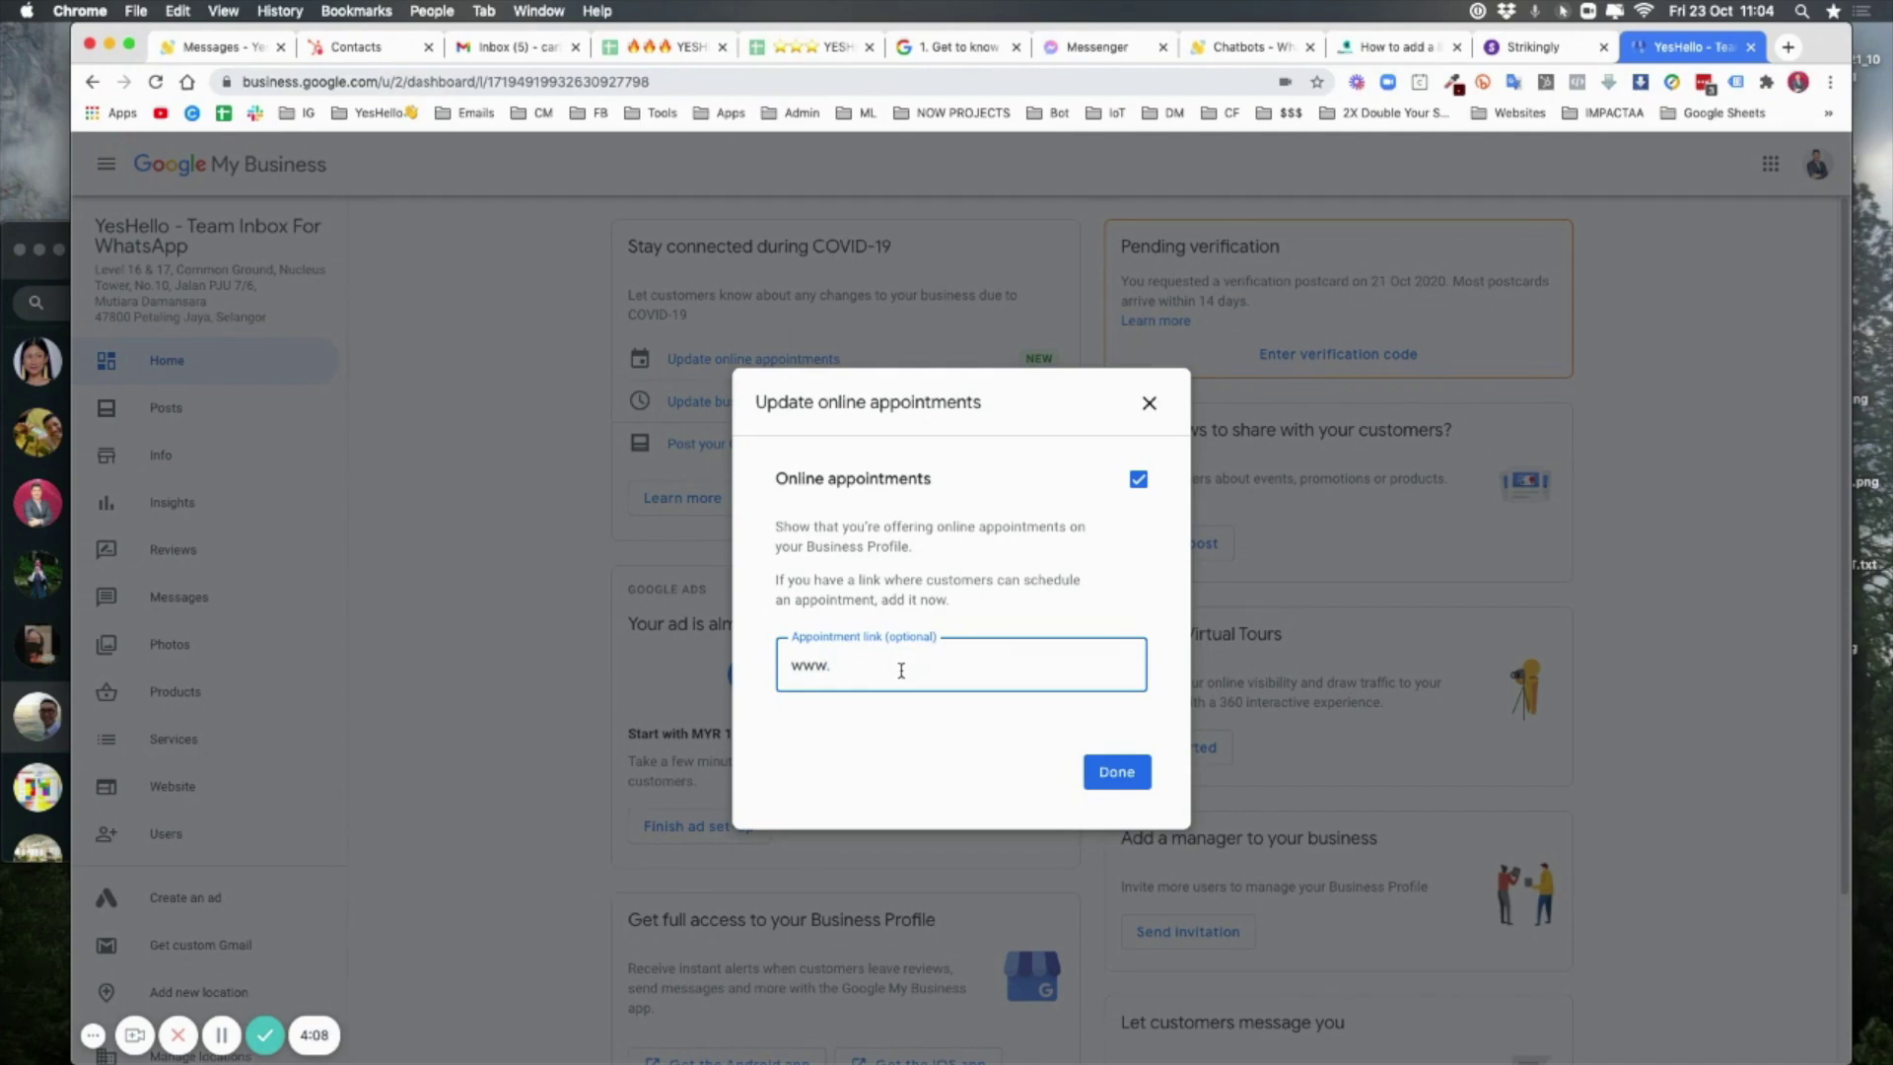
type("wa.")
type("me")
type("149903735")
key("BackSpace")
key("BackSpace")
key("BackSpace")
Confirm the appointments update with Done and answer 'No, thanks' to the bookings sign-up
left_click(1106, 770)
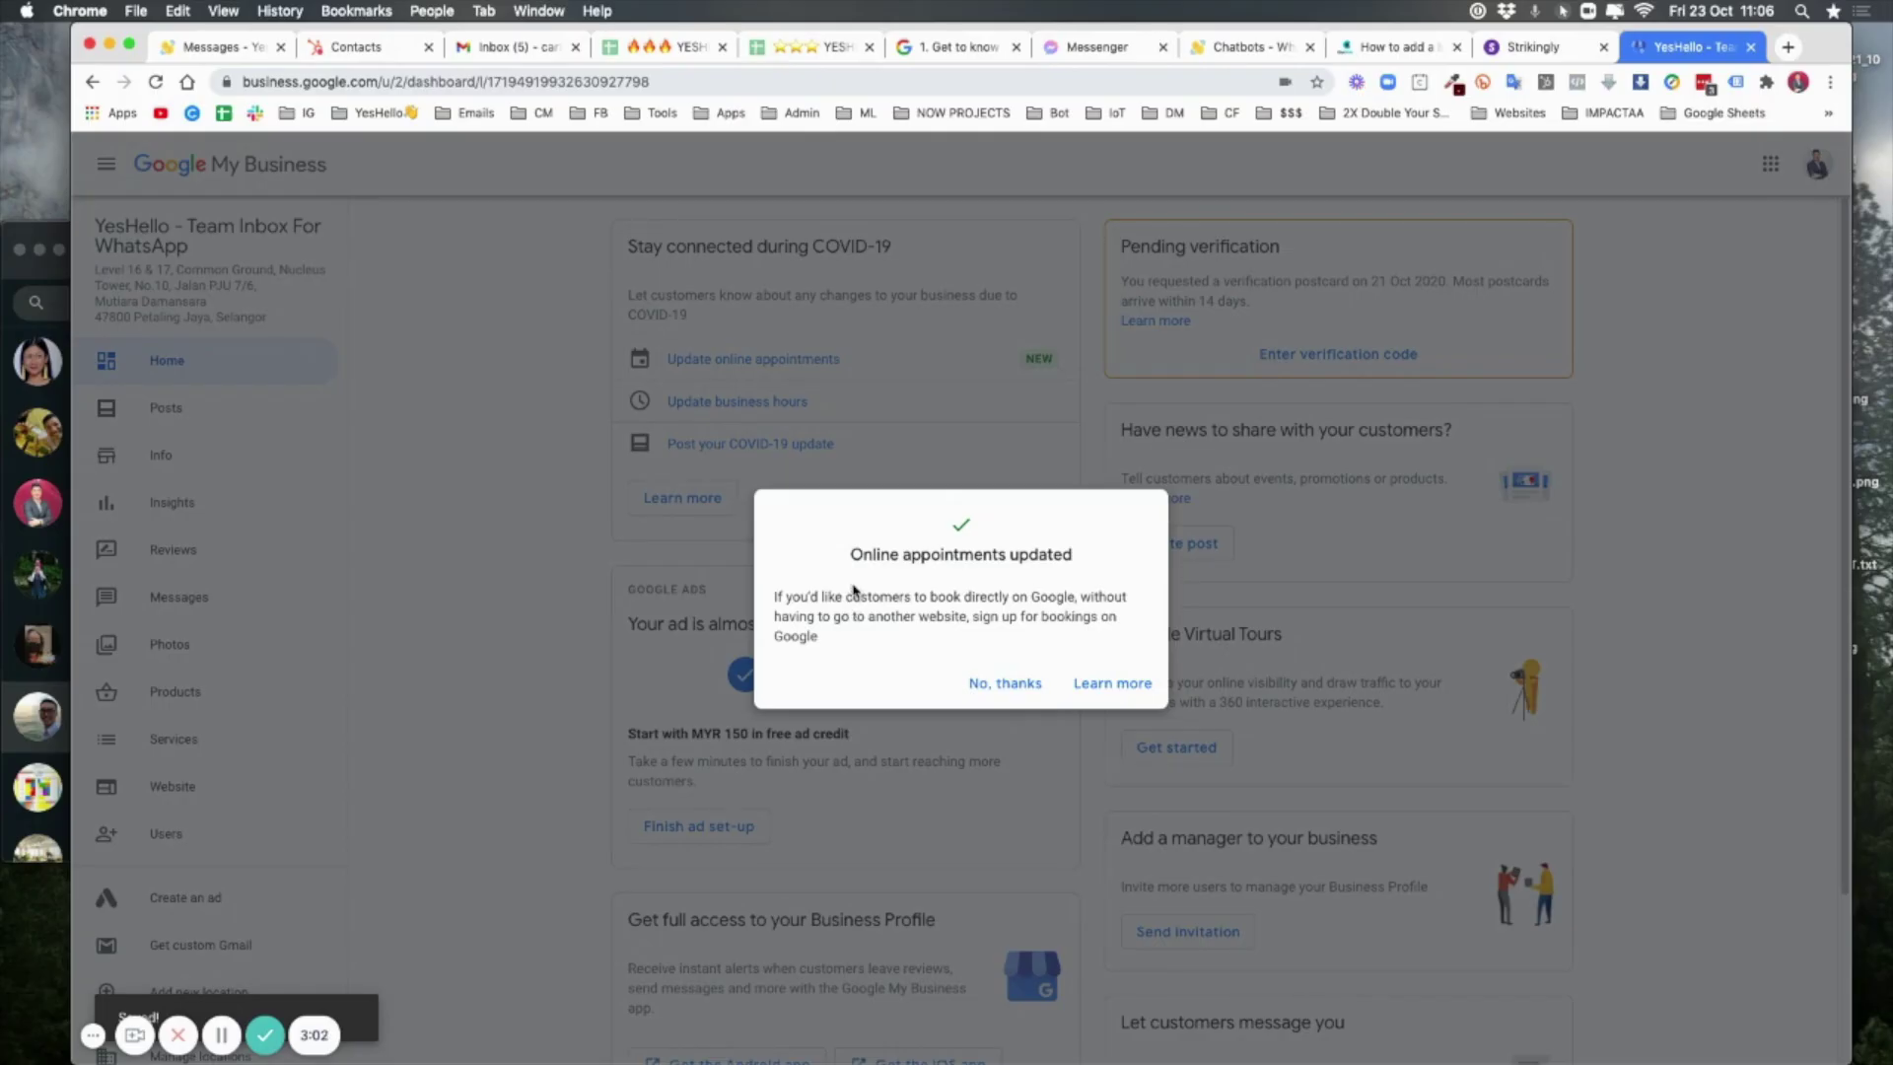
left_click(992, 689)
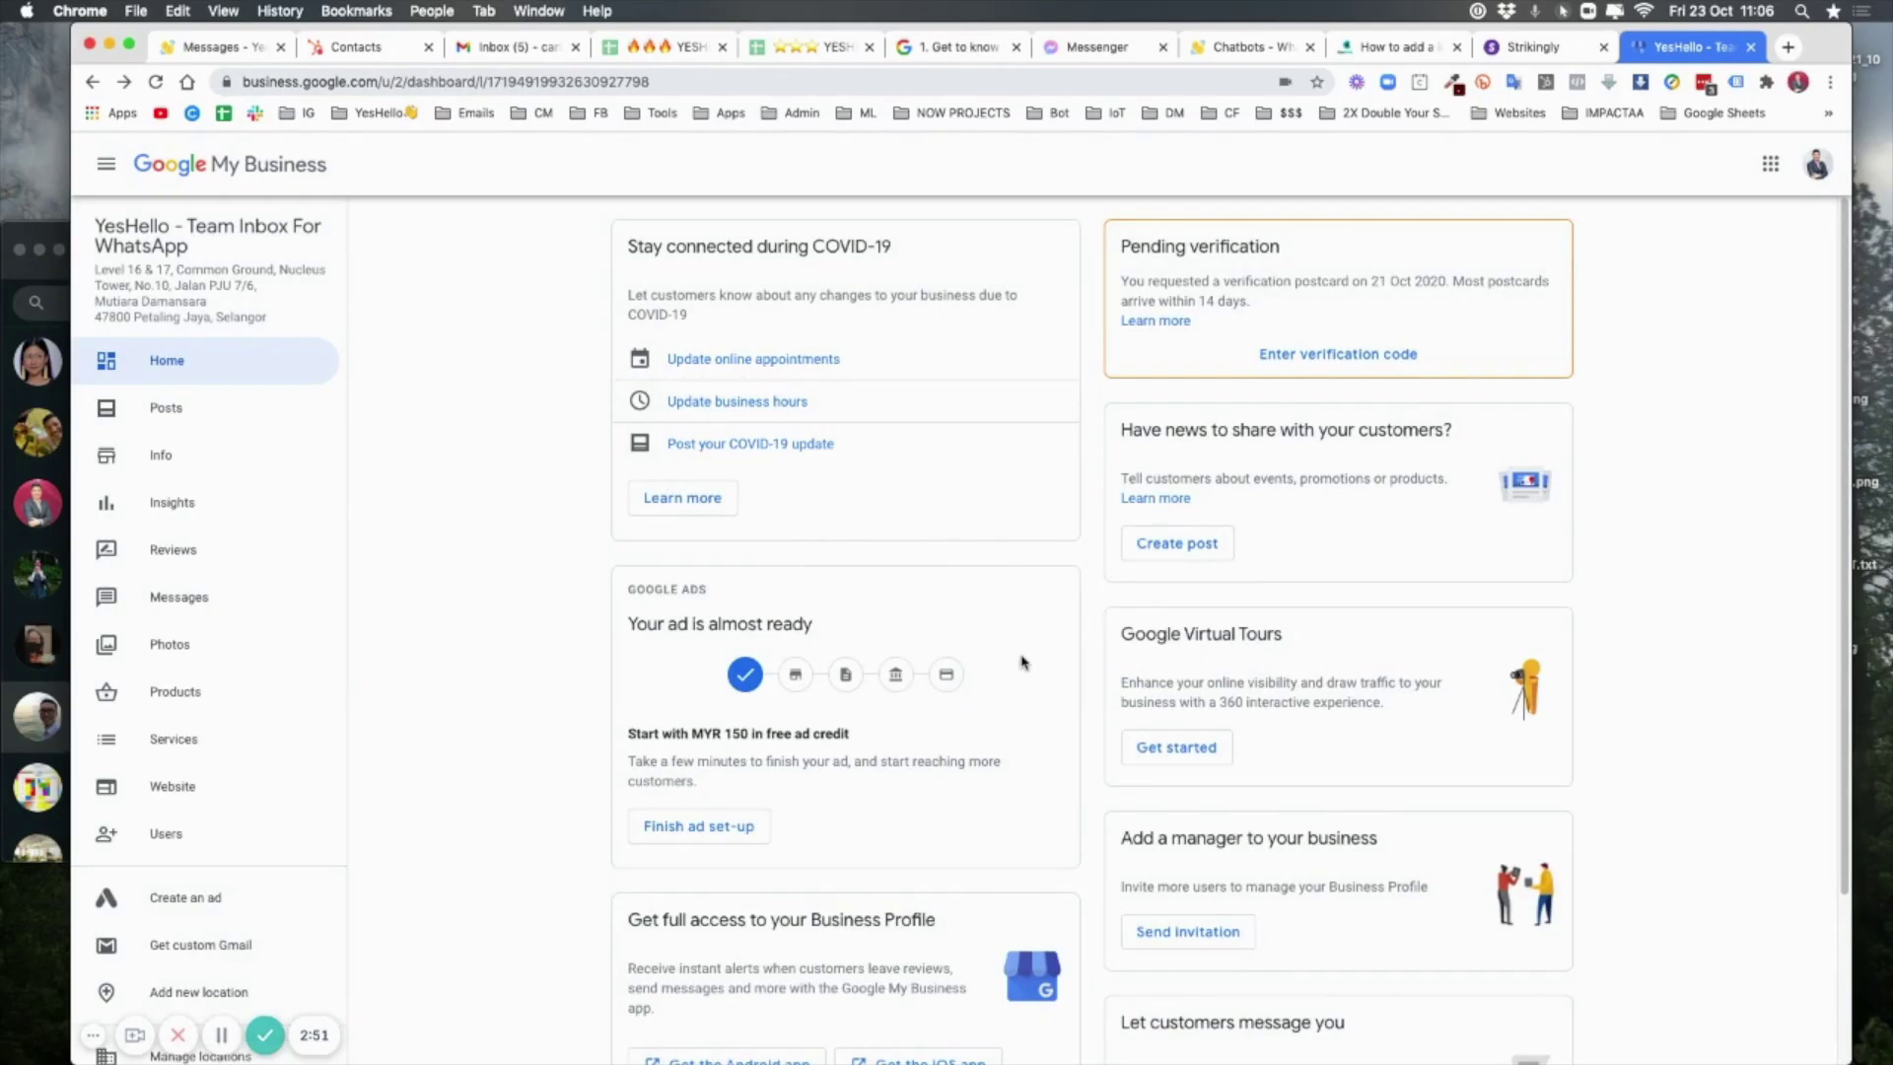